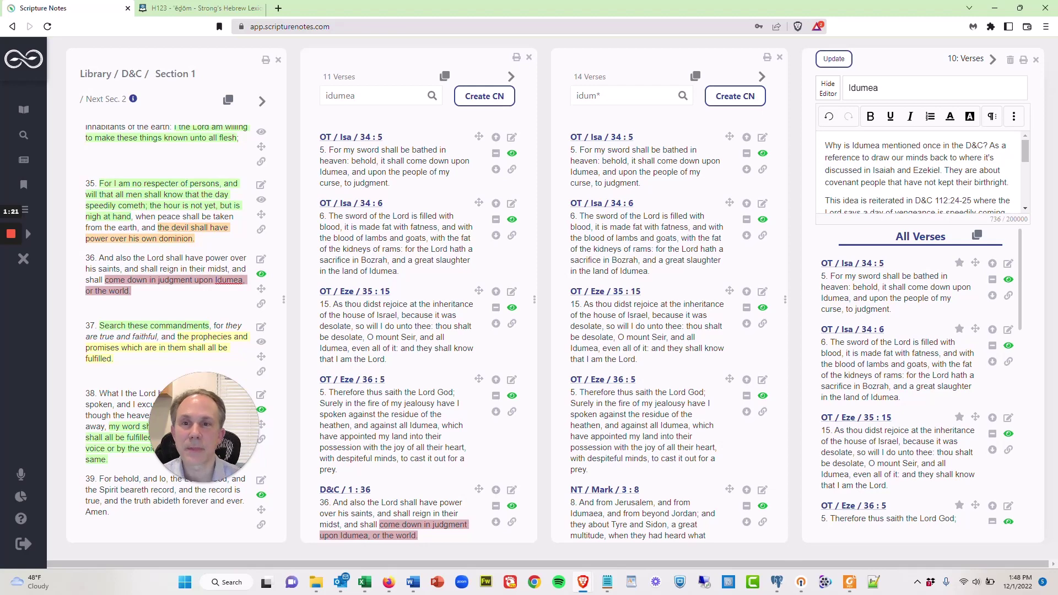
Step: Select the idumea search term and scroll through its verse results
{"action": "double_click", "coordinate": [340, 95]}
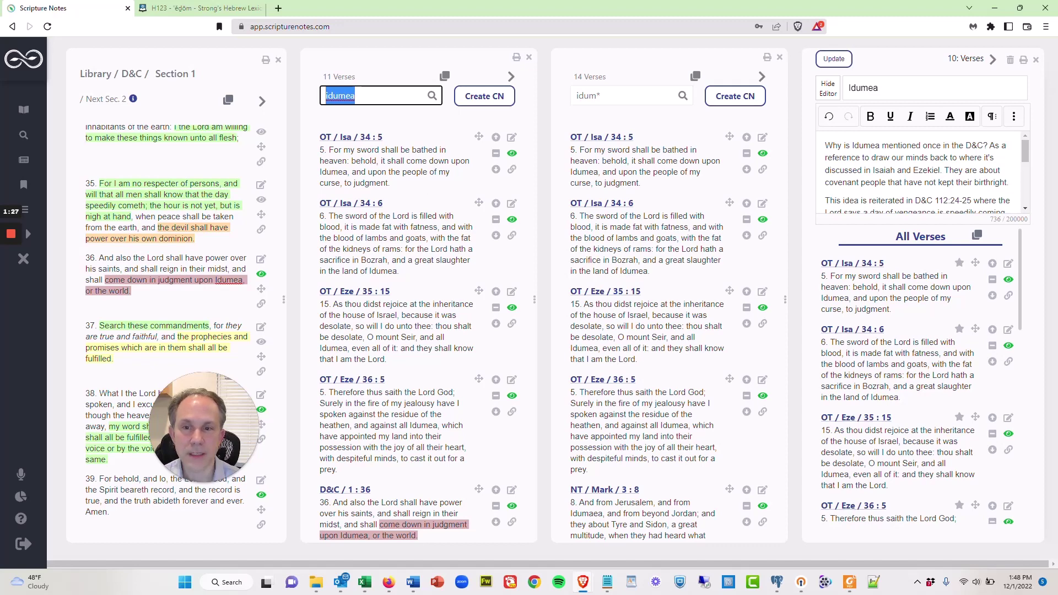
{"action": "left_click", "coordinate": [402, 226]}
{"action": "scroll", "coordinate": [400, 283], "scroll_direction": "down", "scroll_amount": 1}
{"action": "scroll", "coordinate": [400, 283], "scroll_direction": "up", "scroll_amount": 1}
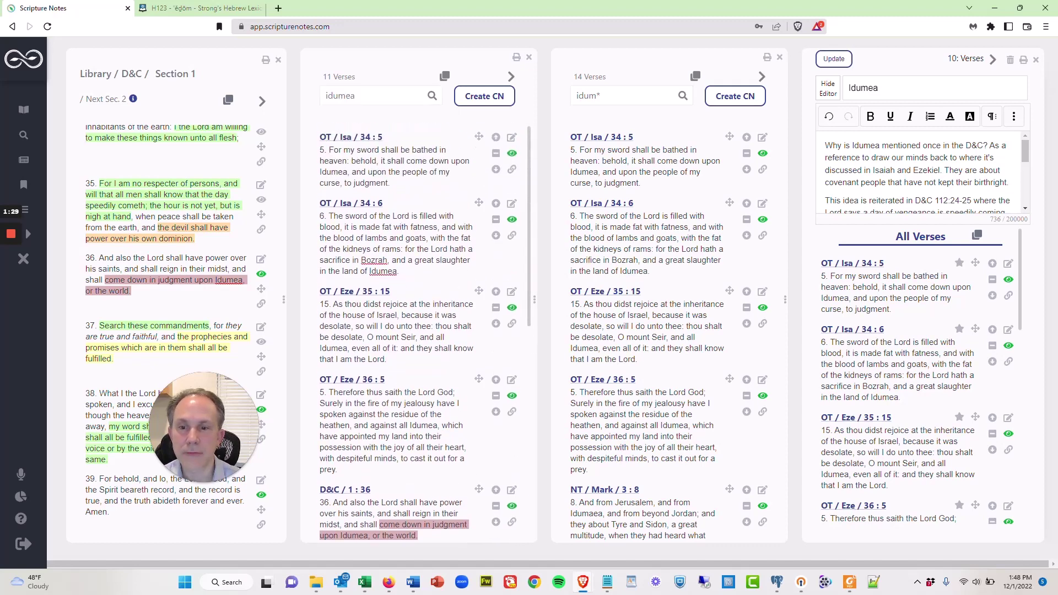
{"action": "scroll", "coordinate": [400, 283], "scroll_direction": "down", "scroll_amount": 2}
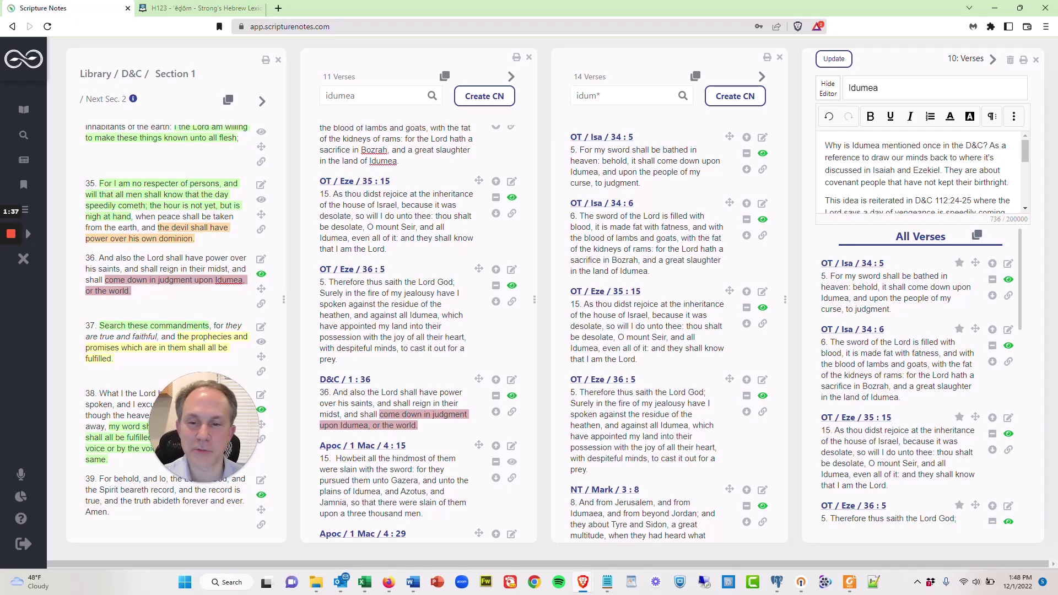
{"action": "scroll", "coordinate": [402, 226], "scroll_direction": "up", "scroll_amount": 2}
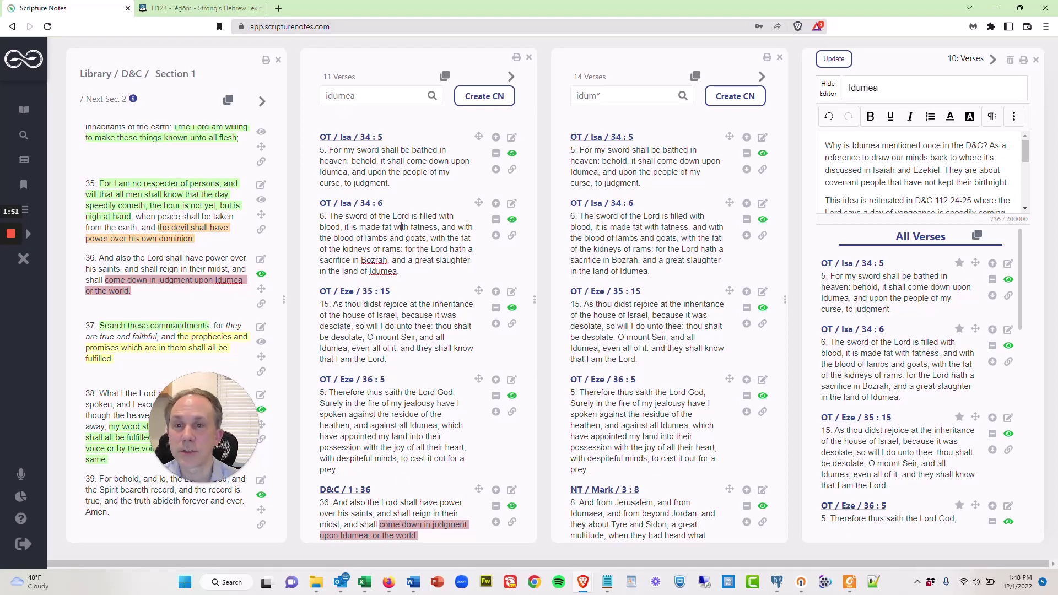
Step: Look over the idum* results and Mark 3:8, then open D&C 1:36 in the LDS Citation Index
{"action": "double_click", "coordinate": [599, 95]}
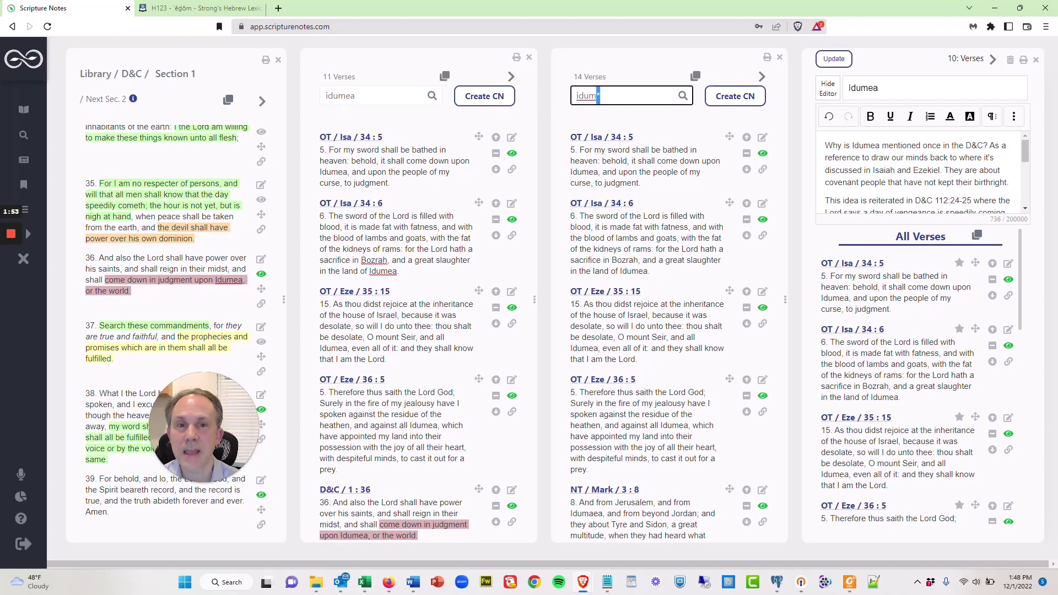
{"action": "left_click", "coordinate": [607, 94]}
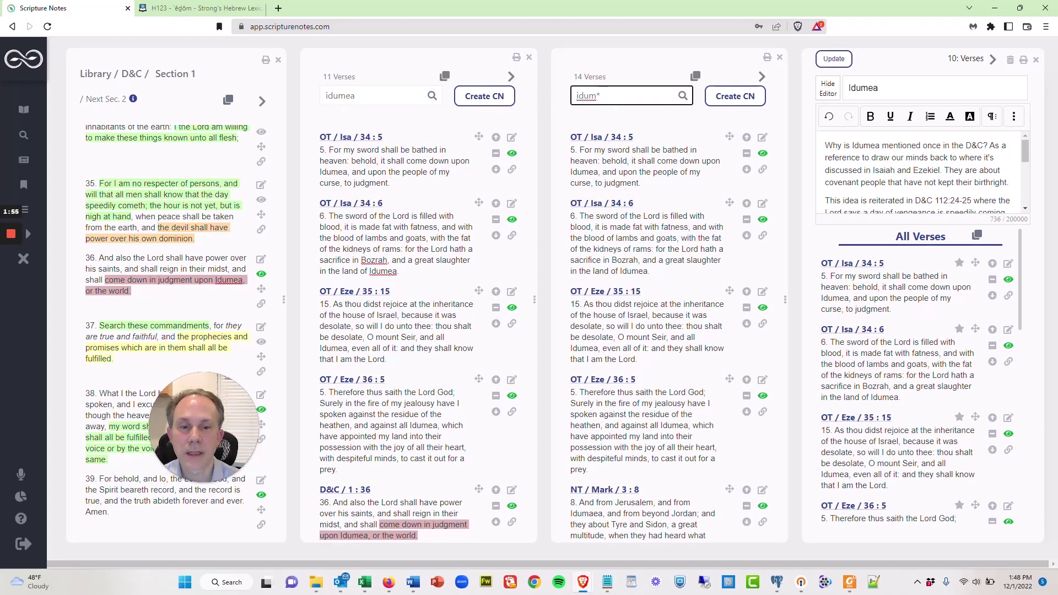
{"action": "scroll", "coordinate": [675, 333], "scroll_direction": "down", "scroll_amount": 1}
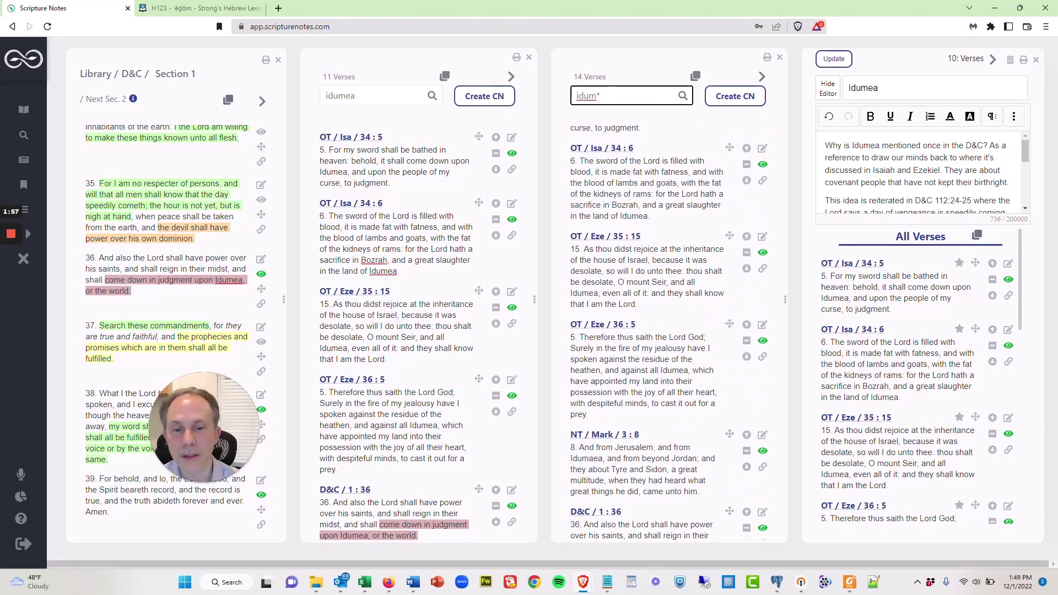
{"action": "double_click", "coordinate": [586, 458]}
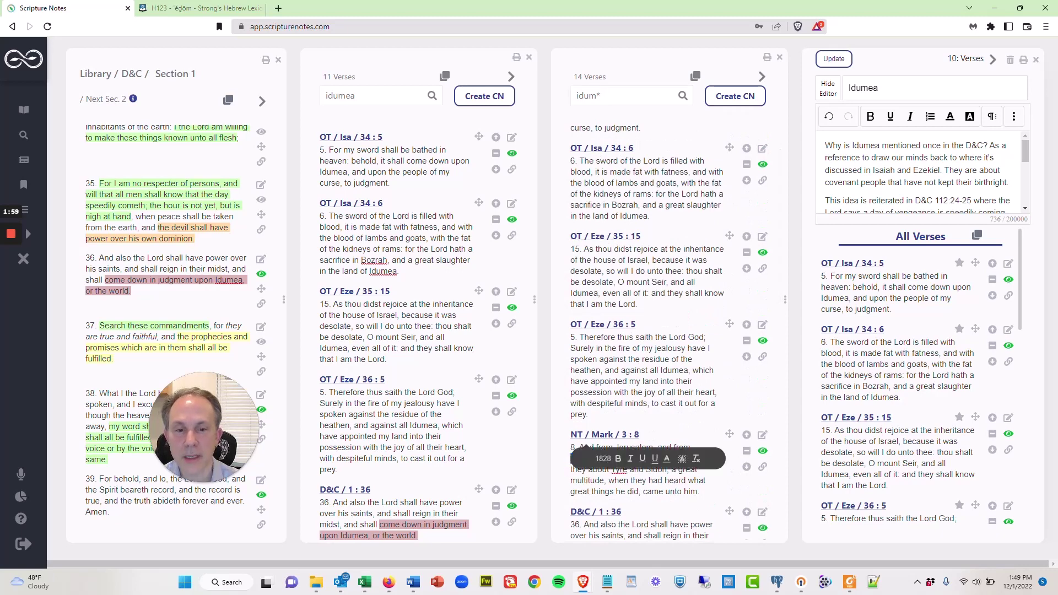
{"action": "left_click", "coordinate": [585, 447]}
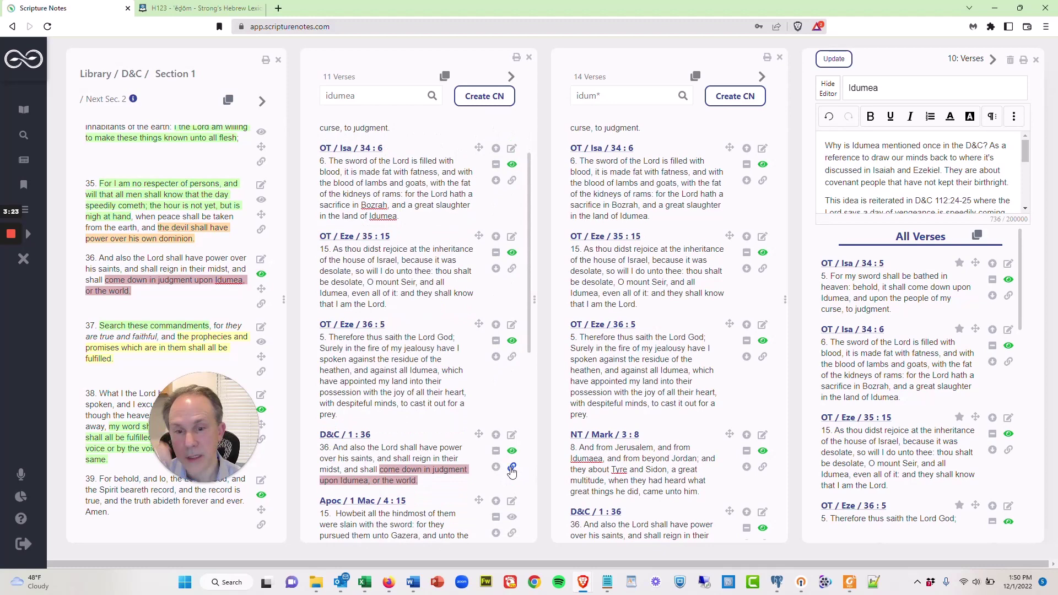
{"action": "left_click", "coordinate": [512, 467]}
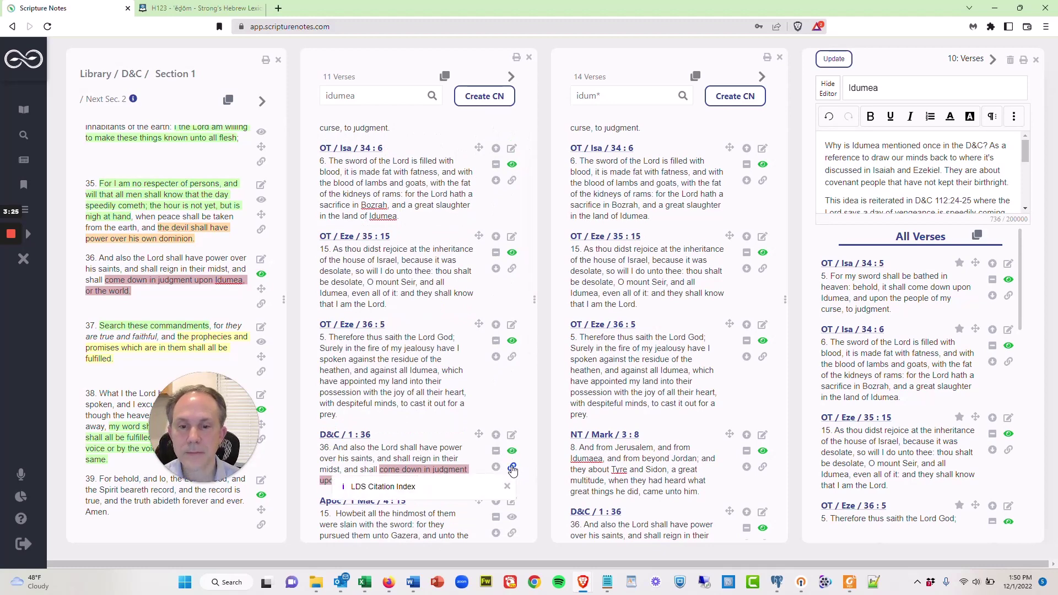
{"action": "left_click", "coordinate": [385, 487]}
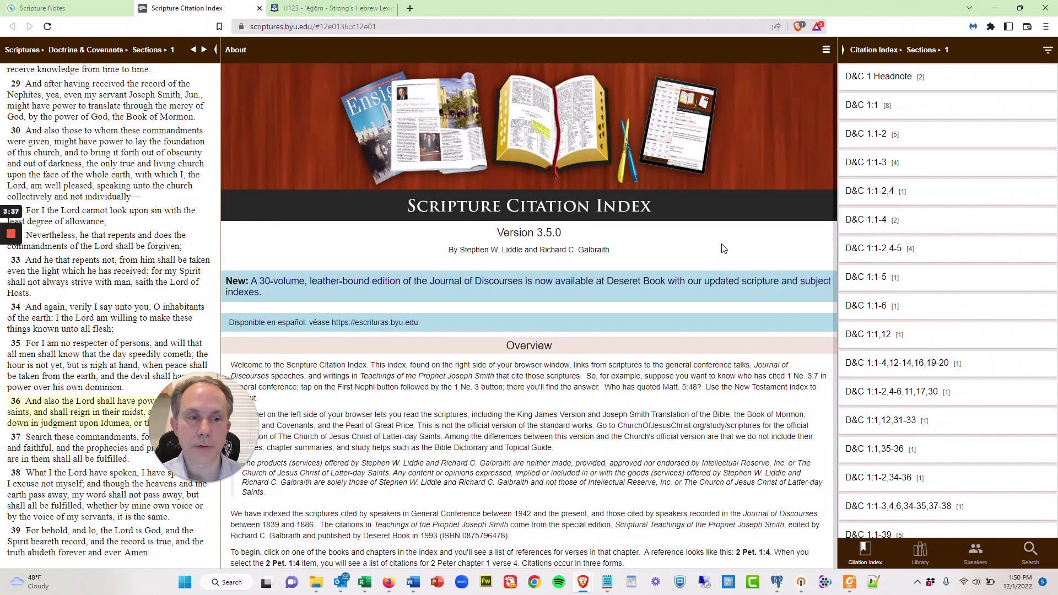
Step: Switch back to the Scripture Notes tab, keeping the citation index tab open
{"action": "left_click", "coordinate": [76, 10]}
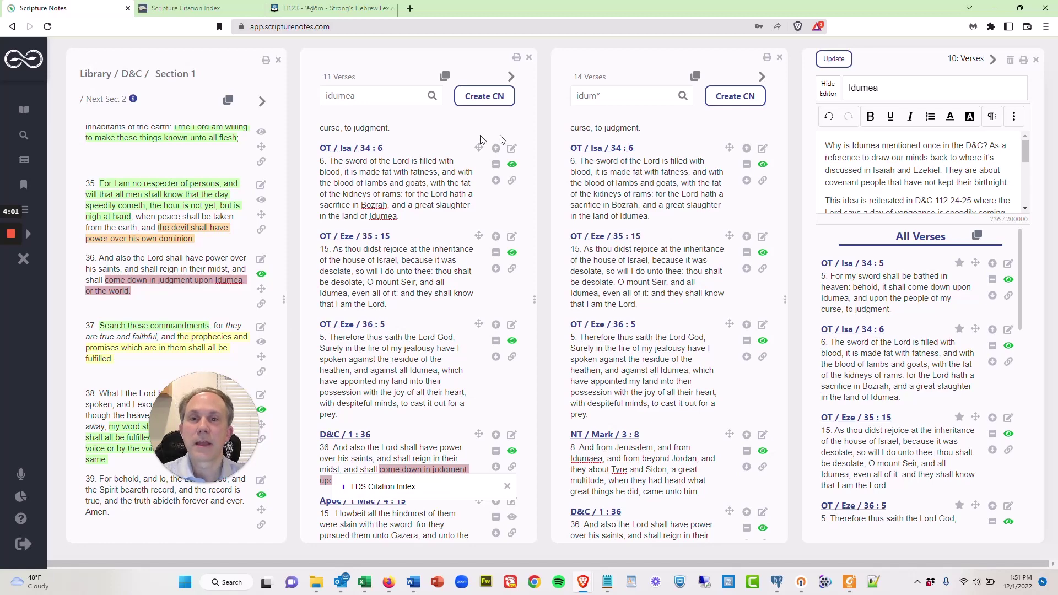
Step: Show the outside link sources for Isa 34:6 and close the Scripture Citation Index tab
{"action": "left_click", "coordinate": [511, 180]}
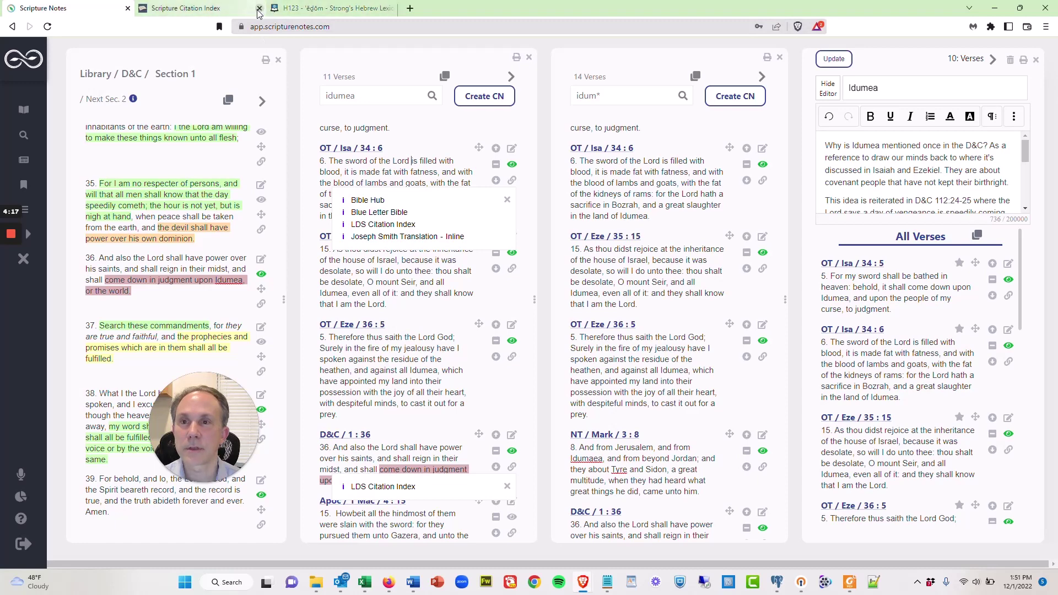
{"action": "left_click", "coordinate": [258, 9]}
{"action": "left_click", "coordinate": [235, 9]}
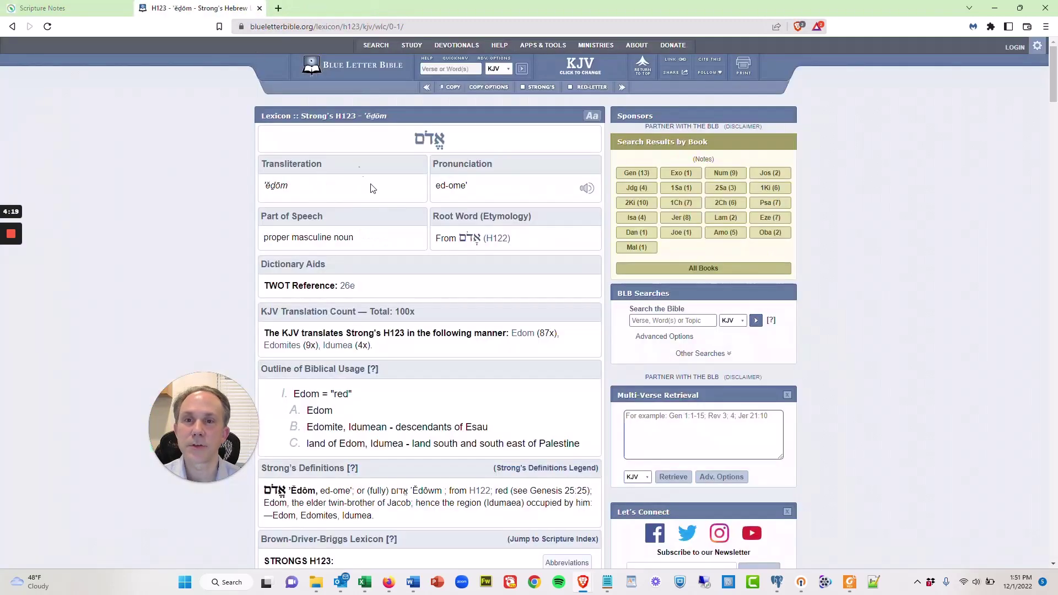
{"action": "left_click", "coordinate": [13, 27]}
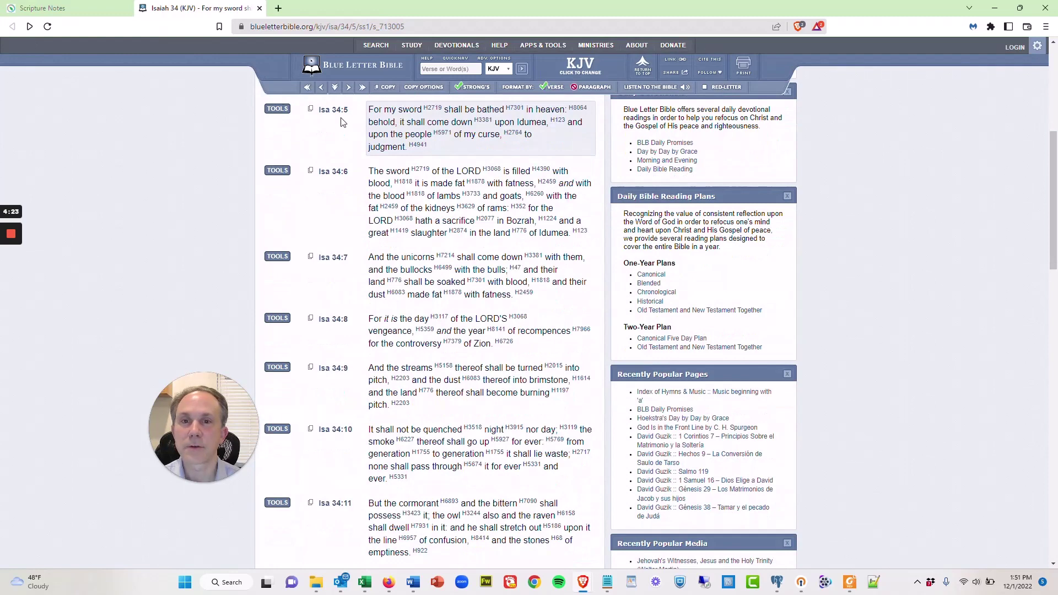
{"action": "left_click", "coordinate": [473, 88]}
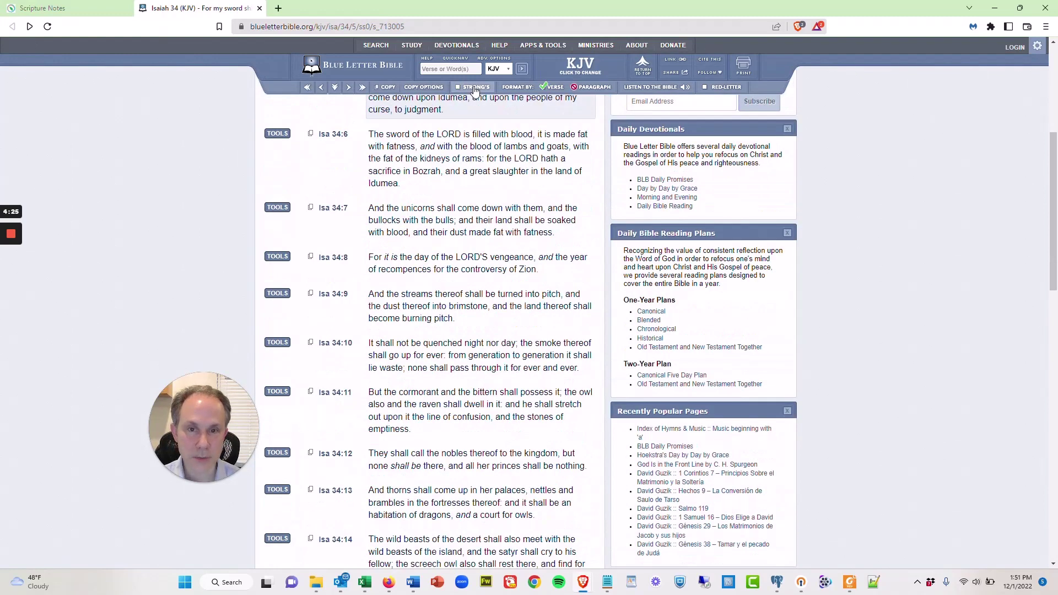
{"action": "left_click", "coordinate": [473, 88]}
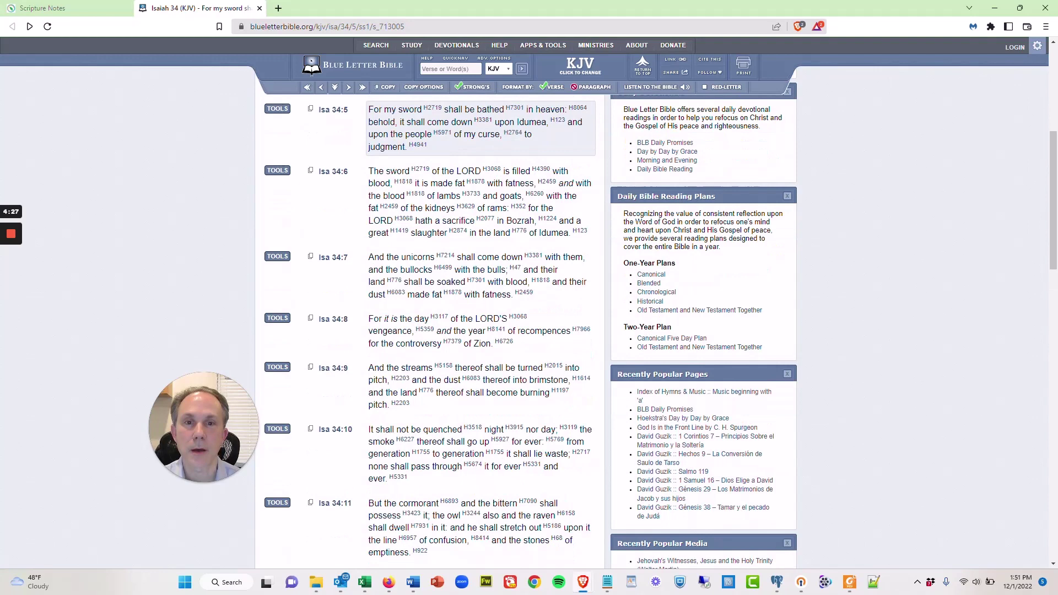
{"action": "left_click", "coordinate": [558, 122]}
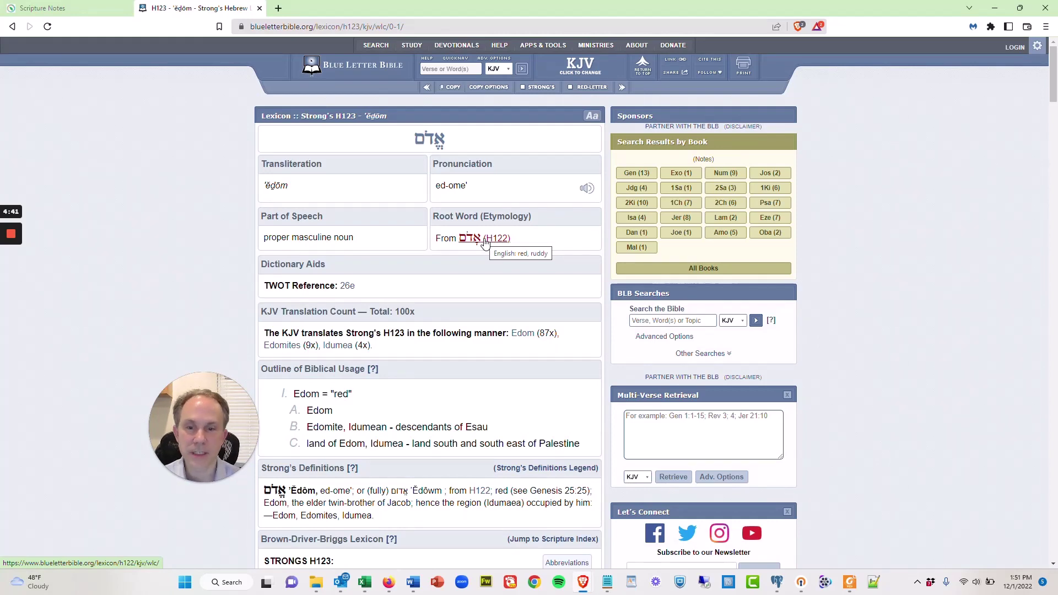
{"action": "scroll", "coordinate": [503, 426], "scroll_direction": "down", "scroll_amount": 3}
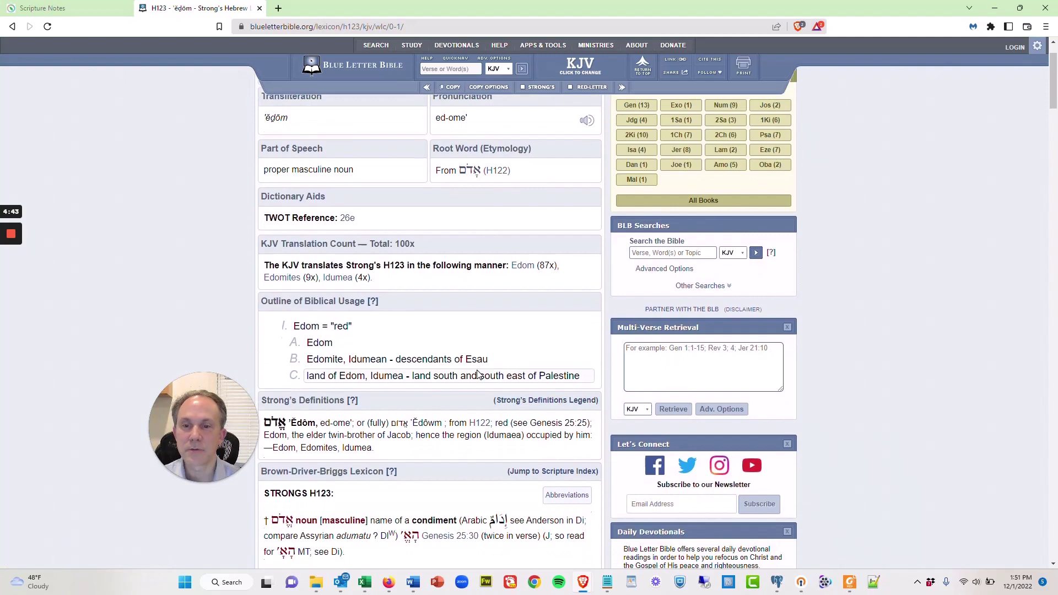
{"action": "left_click_drag", "start_coordinate": [231, 408], "coordinate": [217, 333]}
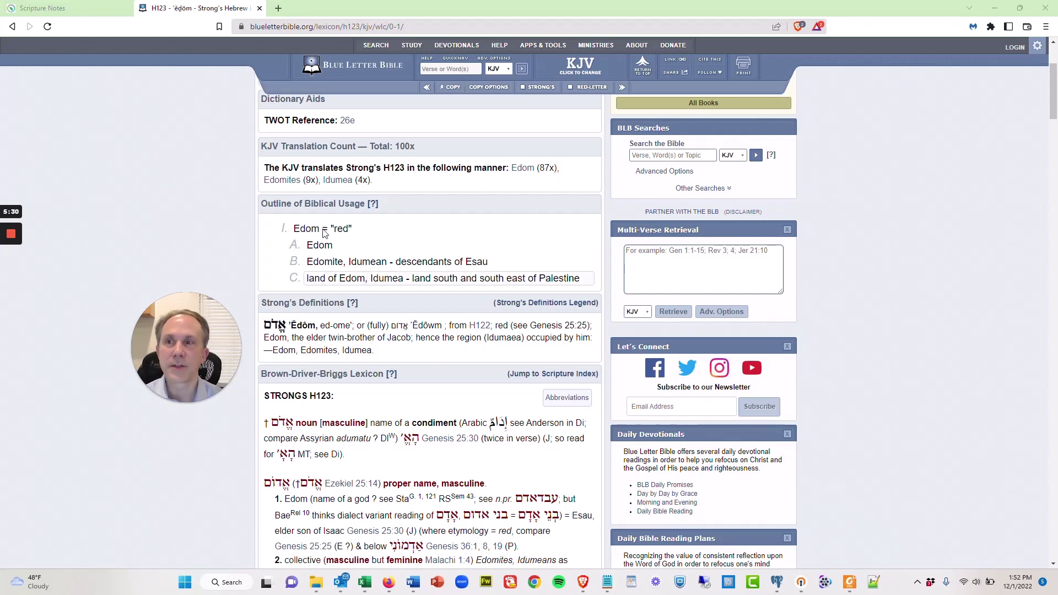
Step: Return to Scripture Notes and close the link lists under D&C 1:36 and Isa 34:6
{"action": "left_click", "coordinate": [92, 9]}
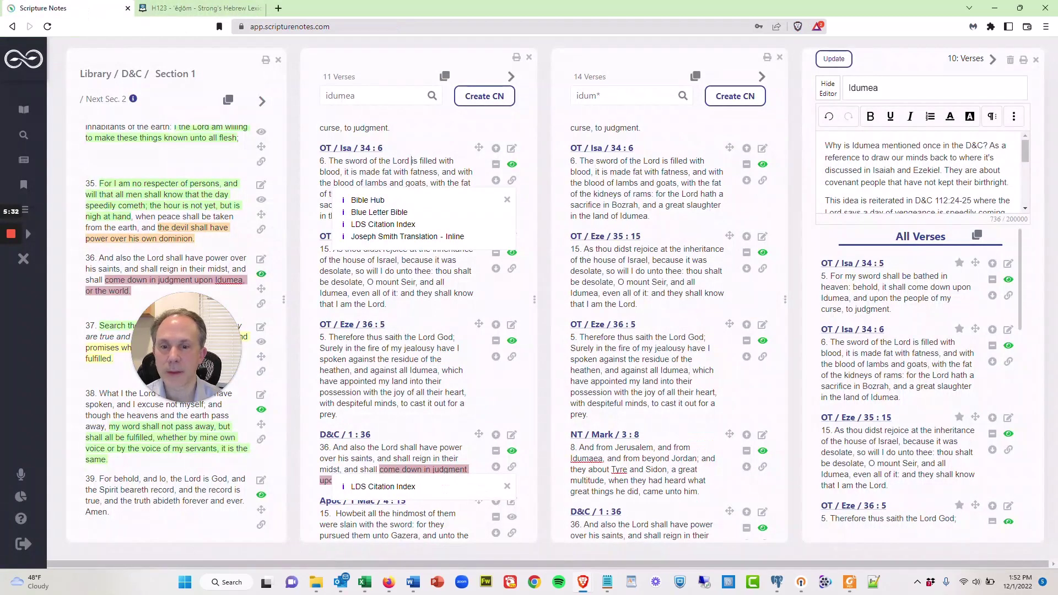
{"action": "left_click", "coordinate": [507, 487]}
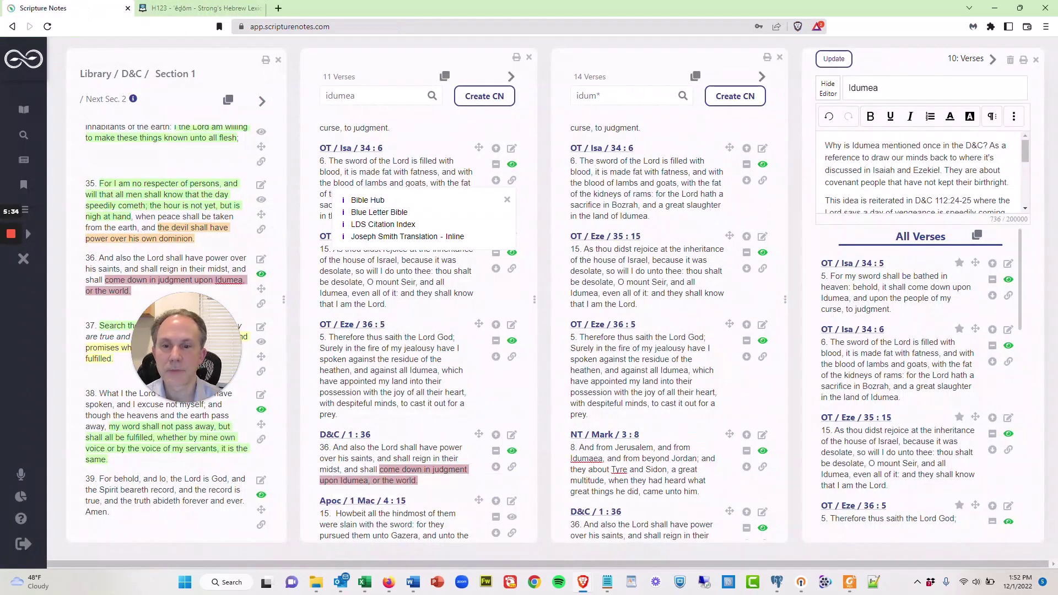
{"action": "left_click", "coordinate": [506, 201]}
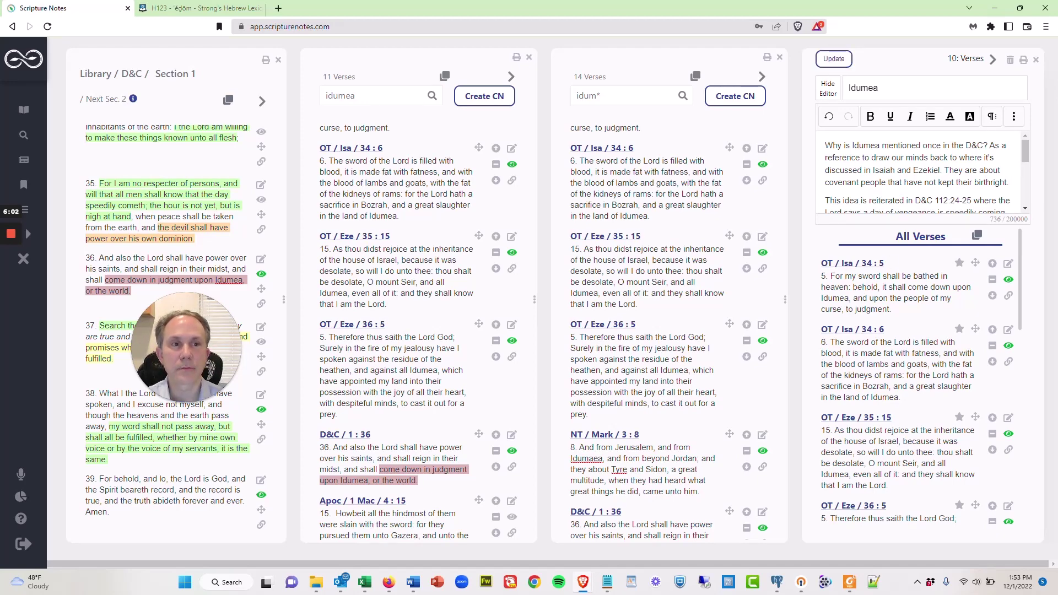
{"action": "scroll", "coordinate": [920, 374], "scroll_direction": "down", "scroll_amount": 3}
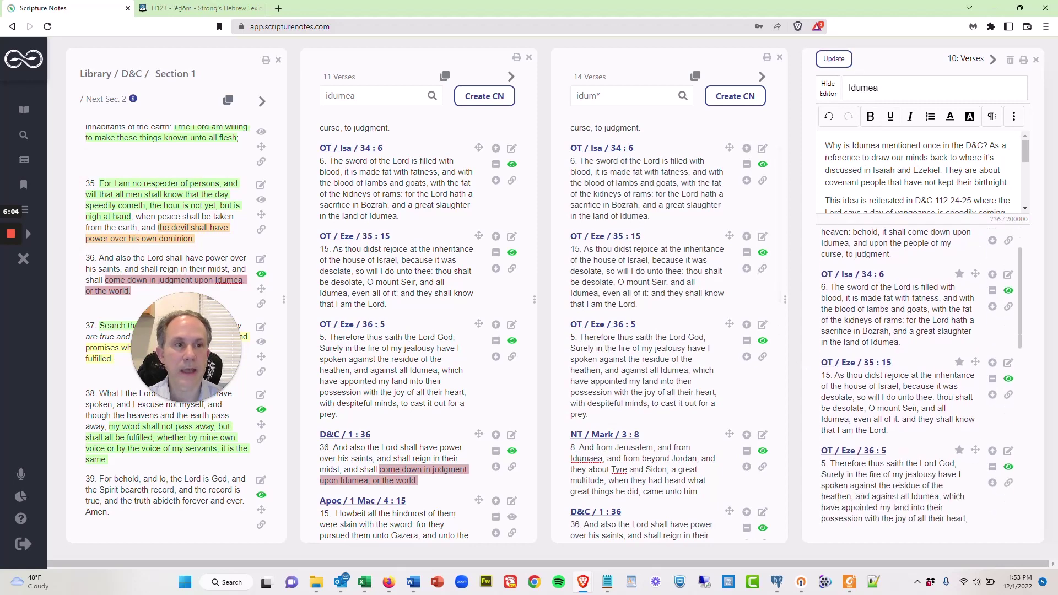
{"action": "scroll", "coordinate": [914, 374], "scroll_direction": "down", "scroll_amount": 8}
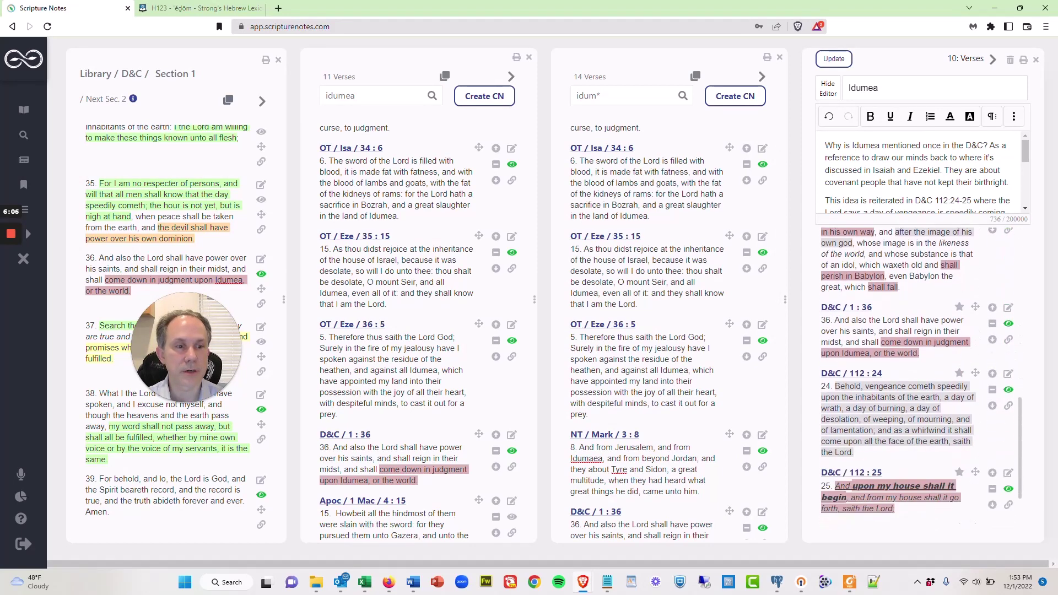
{"action": "scroll", "coordinate": [914, 373], "scroll_direction": "down", "scroll_amount": 1}
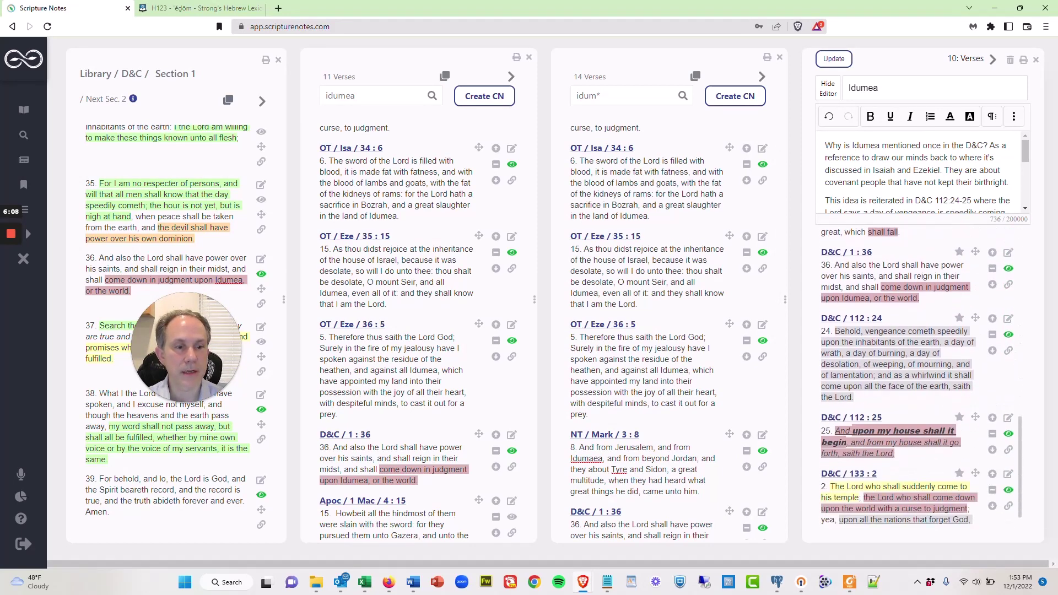
{"action": "scroll", "coordinate": [893, 397], "scroll_direction": "down", "scroll_amount": 1}
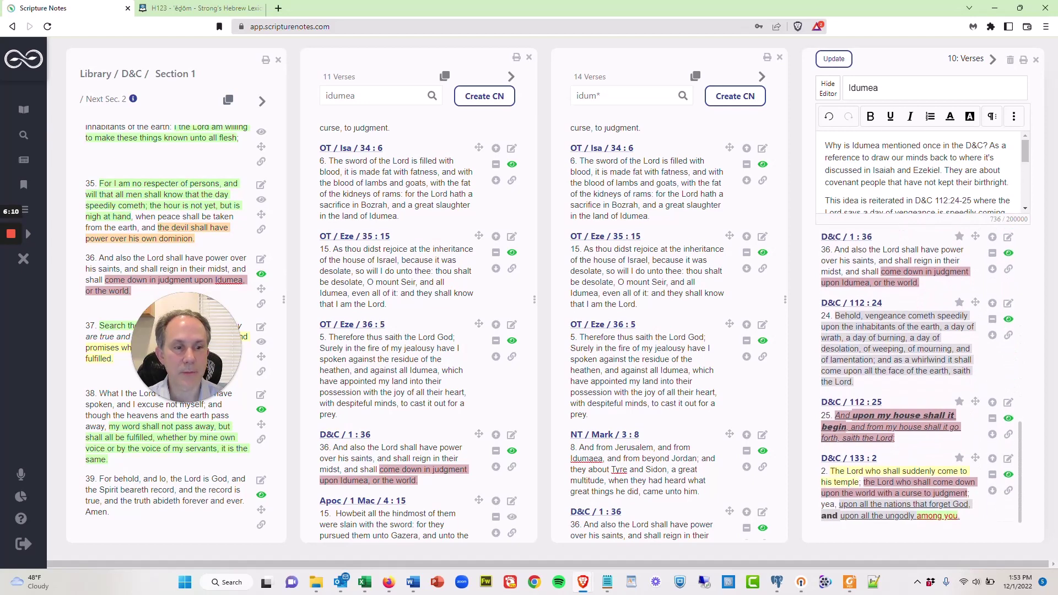